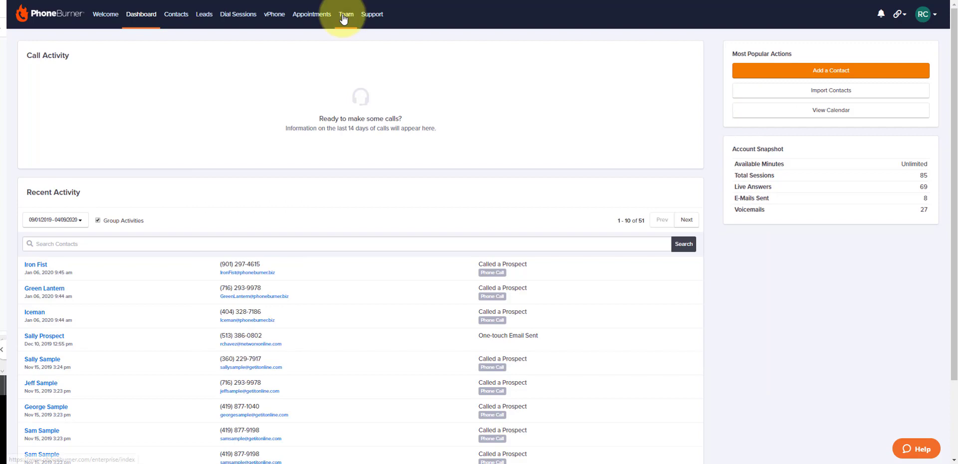
Look up the Networked and Standalone access modes in the team settings and open the Quickstart for Admins training
{"action": "left_click", "coordinate": [346, 14]}
{"action": "left_click", "coordinate": [922, 59]}
{"action": "left_click", "coordinate": [872, 105]}
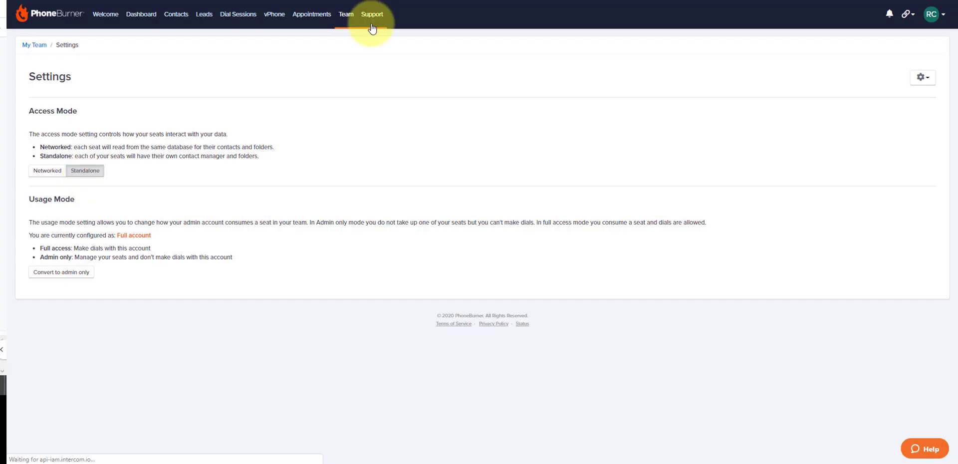
{"action": "left_click", "coordinate": [372, 14]}
{"action": "left_click", "coordinate": [694, 283]}
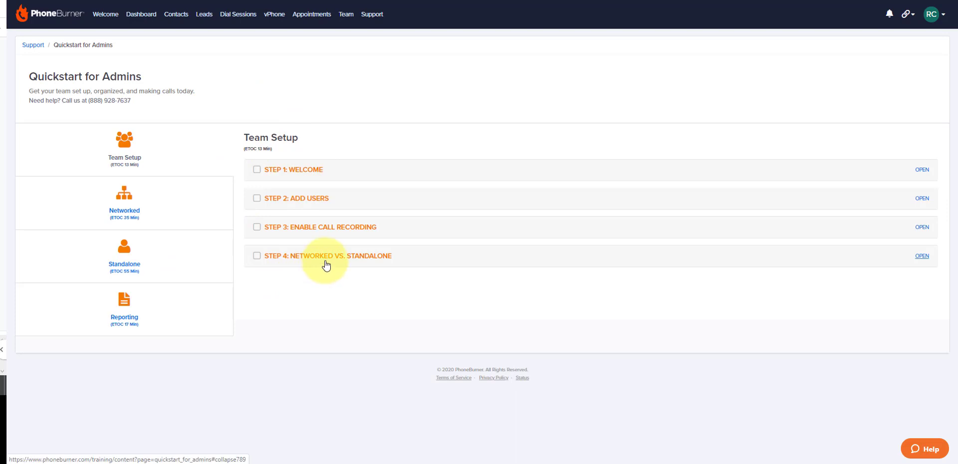
Open the LeadStream list from the contact manager and start creating a new LeadStream
{"action": "left_click", "coordinate": [168, 24]}
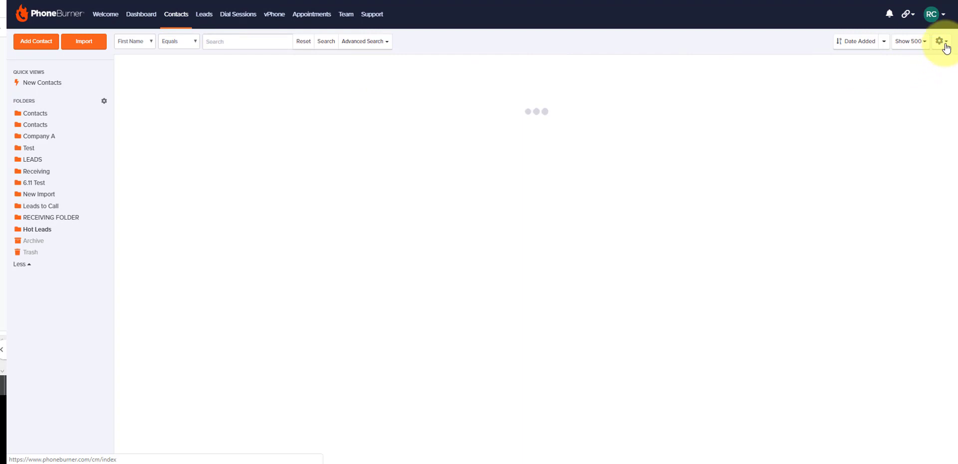
{"action": "left_click", "coordinate": [946, 46]}
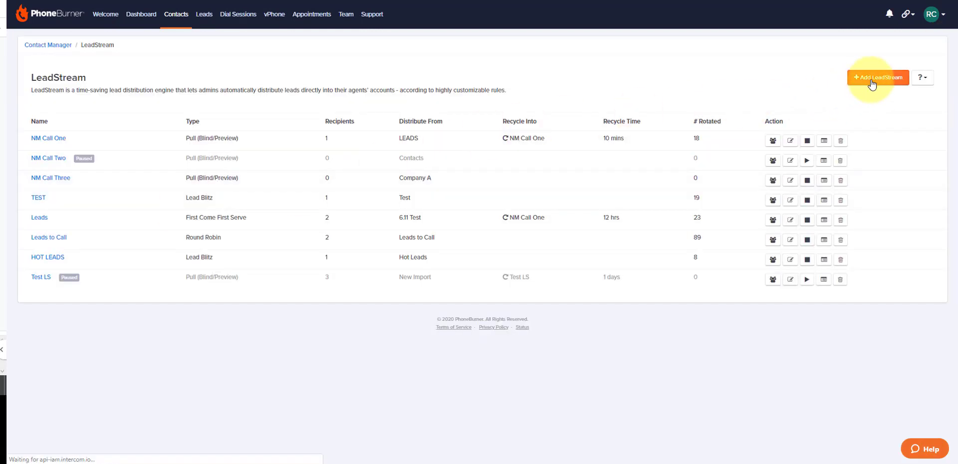
{"action": "left_click", "coordinate": [872, 80]}
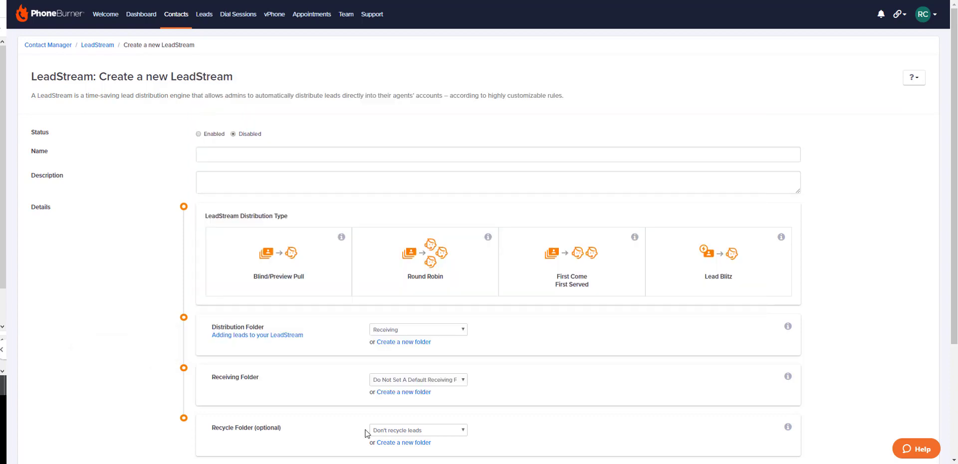
Select the Blind/Preview Pull distribution type and set its default dialing set and live answer set to Default
{"action": "left_click", "coordinate": [252, 261]}
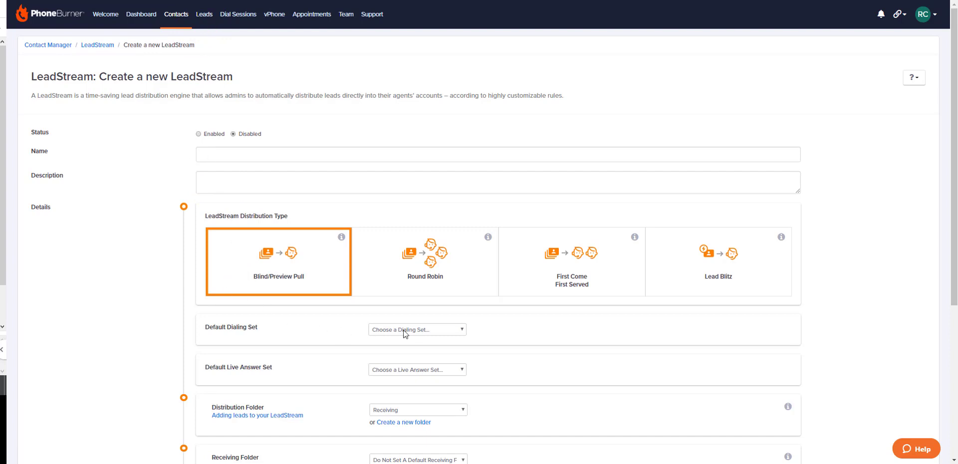
{"action": "left_click", "coordinate": [437, 331]}
{"action": "left_click", "coordinate": [427, 348]}
{"action": "left_click", "coordinate": [430, 370]}
{"action": "left_click", "coordinate": [421, 388]}
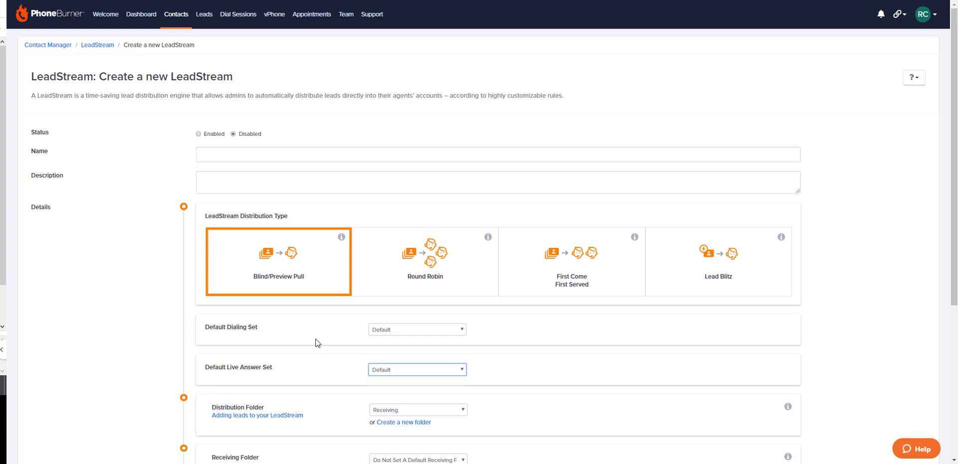
{"action": "left_click", "coordinate": [269, 340]}
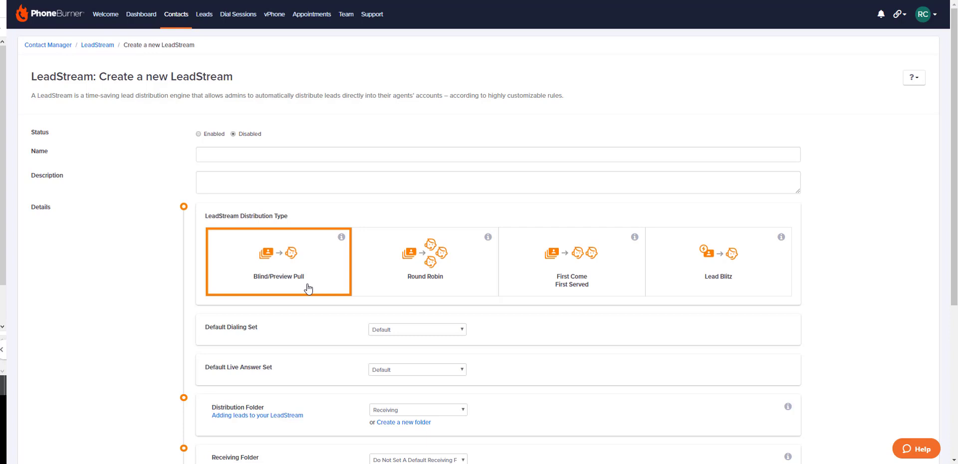
Switch the distribution type through Round Robin, First Come First Served and Lead Blitz to compare their options
{"action": "left_click", "coordinate": [382, 269]}
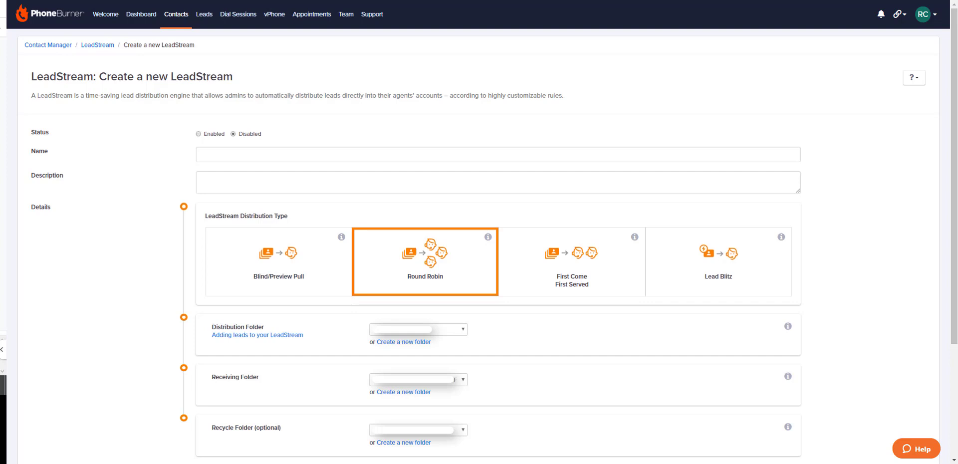
{"action": "left_click", "coordinate": [551, 256]}
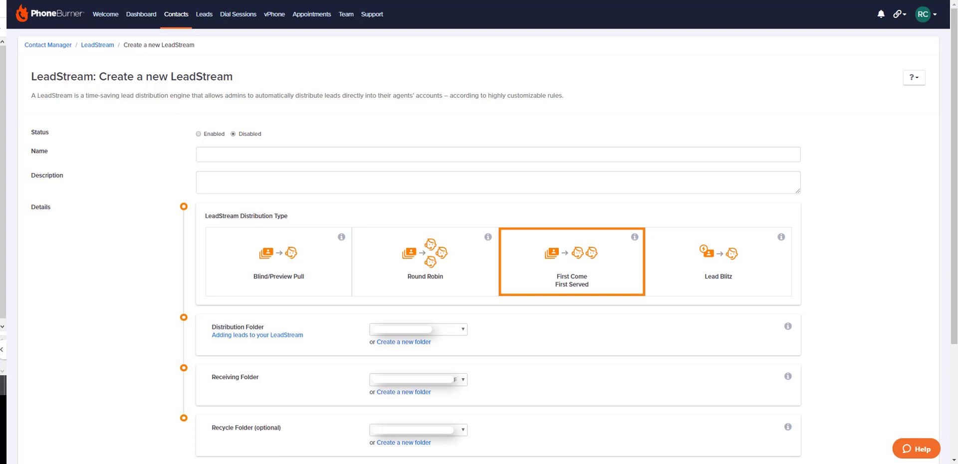
{"action": "left_click", "coordinate": [701, 272]}
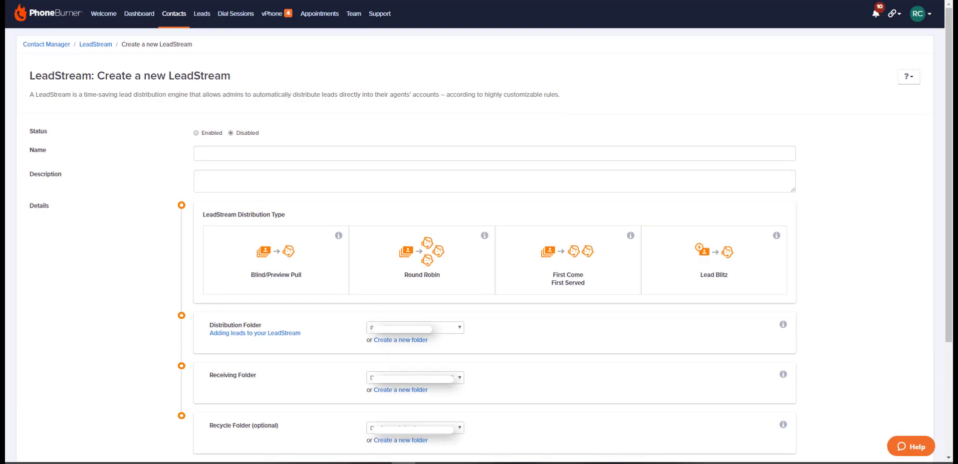
Enable the new LeadStream, name it "Territory A" and describe it as "Leads to call in Territory A."
{"action": "left_click", "coordinate": [196, 132]}
{"action": "left_click", "coordinate": [202, 153]}
{"action": "type", "text": "Territory A"}
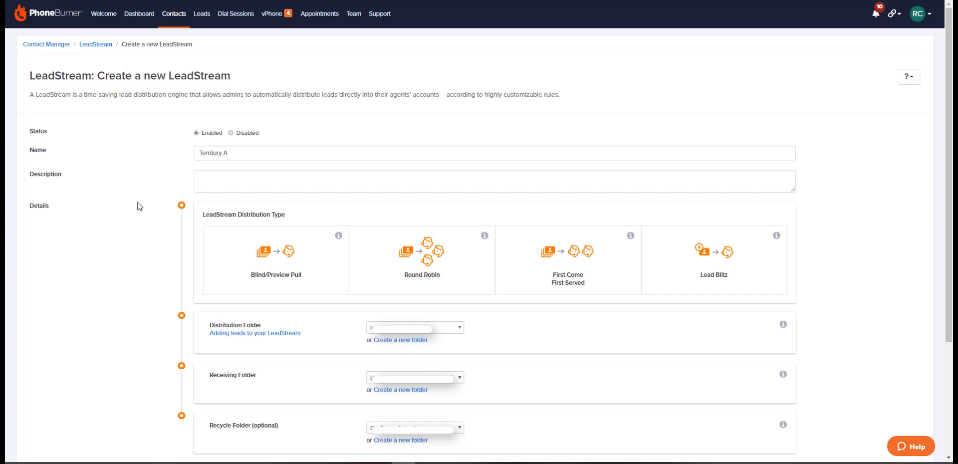
{"action": "left_click", "coordinate": [208, 175]}
{"action": "type", "text": "Leads to call in Territory A."}
Set Territory A to Blind/Preview Pull distribution with the Default dialing set and Default live answer set
{"action": "left_click", "coordinate": [237, 267]}
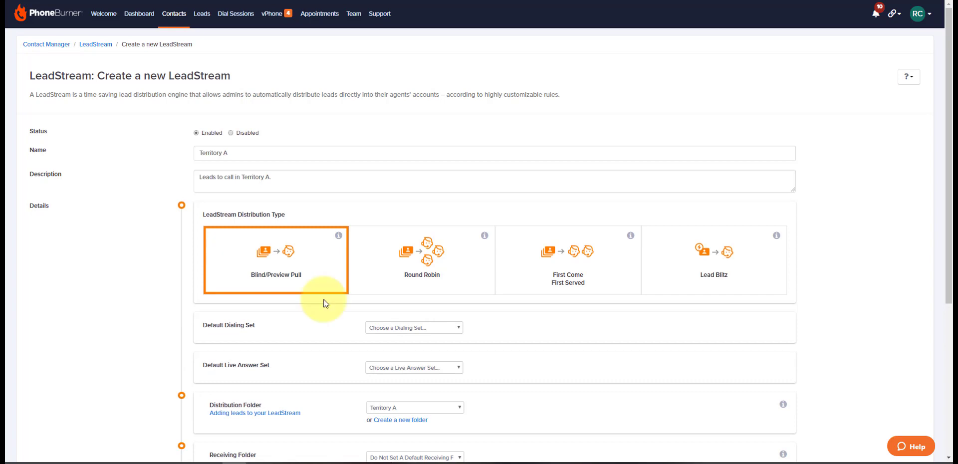
{"action": "left_click", "coordinate": [387, 326]}
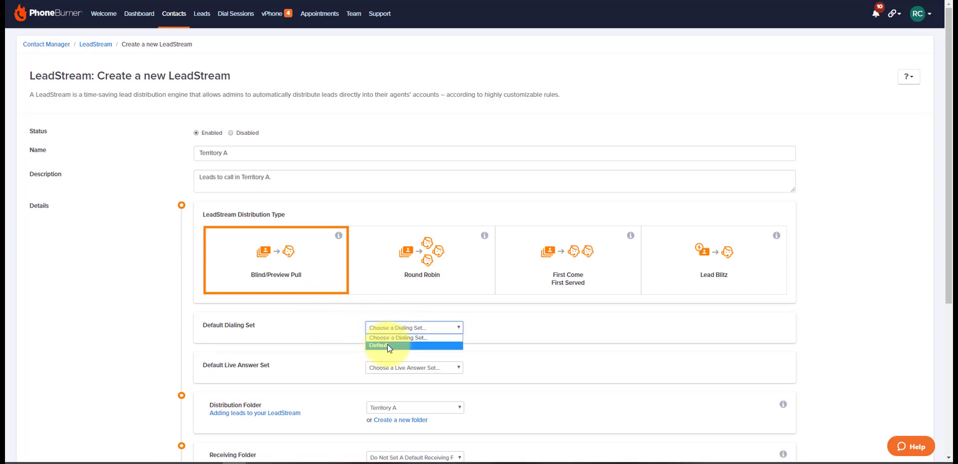
{"action": "left_click", "coordinate": [387, 345]}
{"action": "left_click", "coordinate": [391, 368]}
{"action": "left_click", "coordinate": [396, 384]}
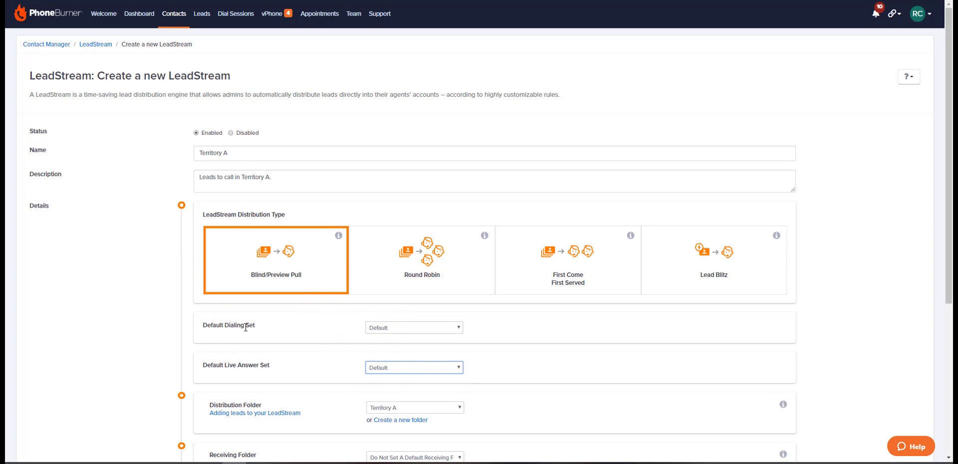
Change the distribution type of the Territory A LeadStream to Lead Blitz
{"action": "left_click", "coordinate": [396, 264]}
{"action": "left_click", "coordinate": [574, 265]}
{"action": "left_click", "coordinate": [678, 259]}
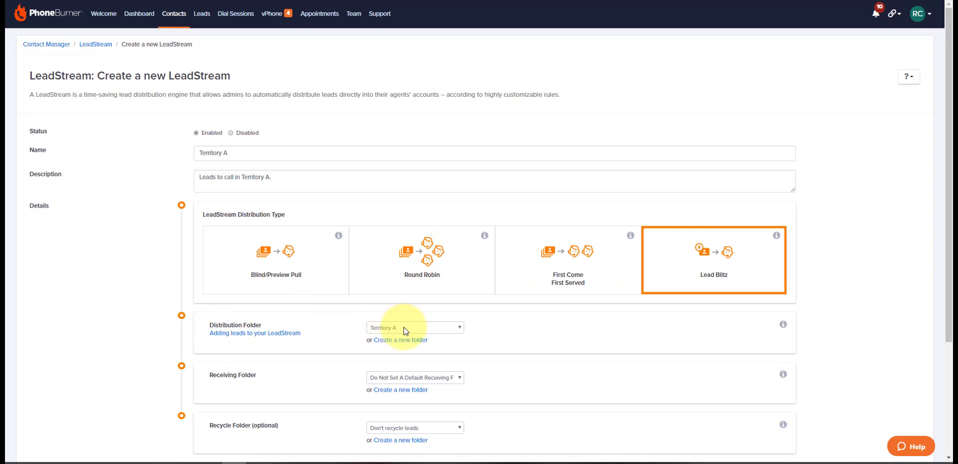
Choose RECEIVING FOLDER as the default receiving folder and lock it for team members
{"action": "left_click", "coordinate": [415, 378]}
{"action": "left_click", "coordinate": [415, 352]}
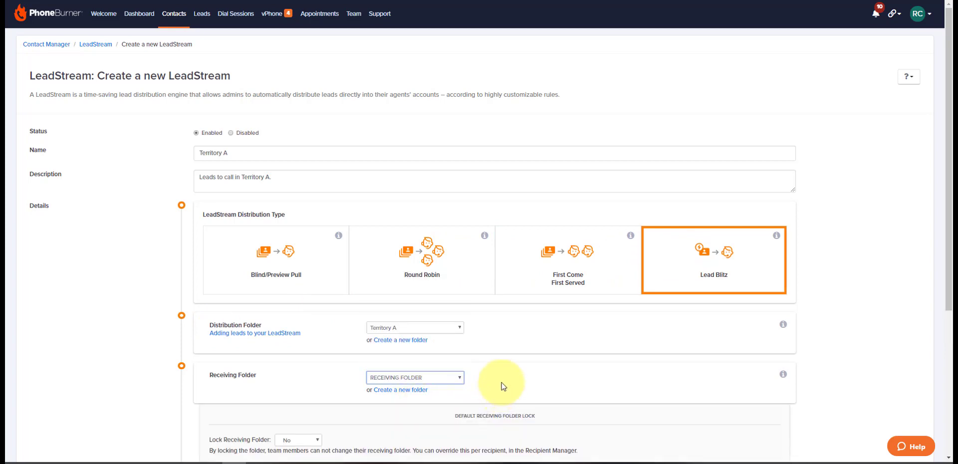
{"action": "scroll", "coordinate": [399, 392], "scroll_direction": "down", "scroll_amount": 1}
{"action": "left_click", "coordinate": [299, 392]}
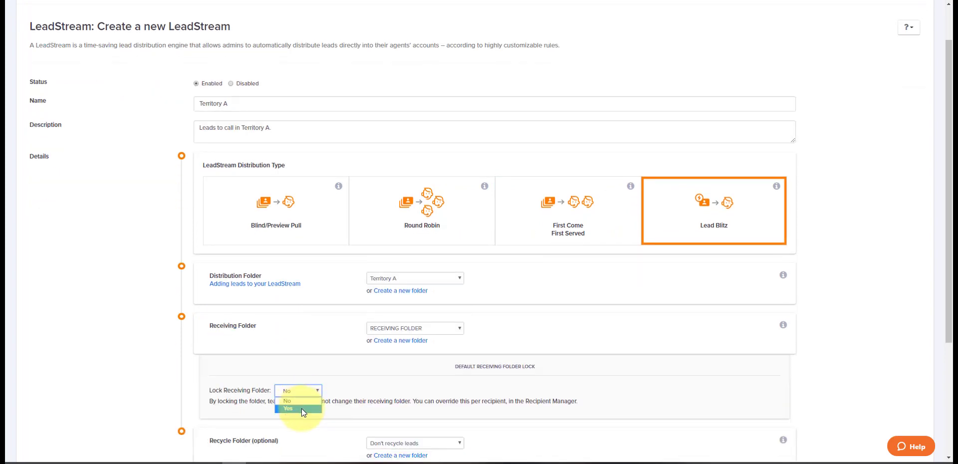
{"action": "left_click", "coordinate": [301, 408]}
Recycle leads into the Territory A folder 10 minutes from the time they were last called, and save the LeadStream
{"action": "scroll", "coordinate": [364, 382], "scroll_direction": "down", "scroll_amount": 2}
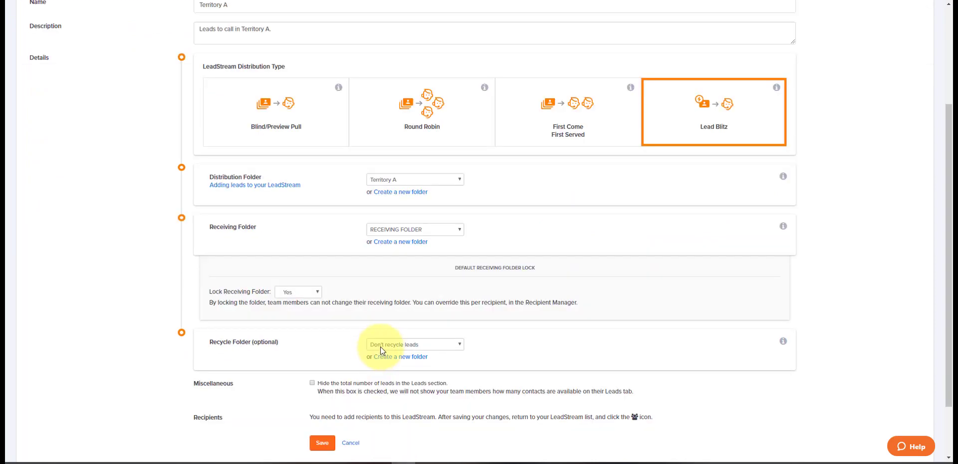
{"action": "left_click", "coordinate": [381, 346]}
{"action": "left_click", "coordinate": [380, 453]}
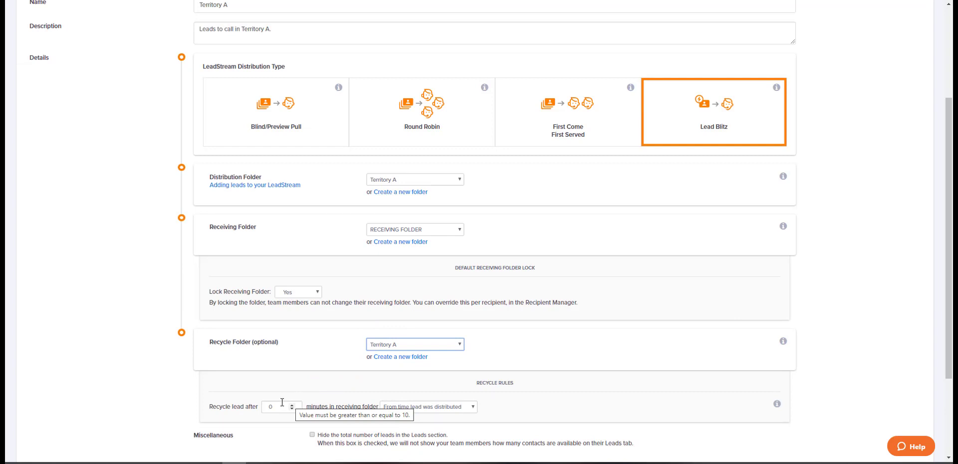
{"action": "left_click", "coordinate": [247, 406]}
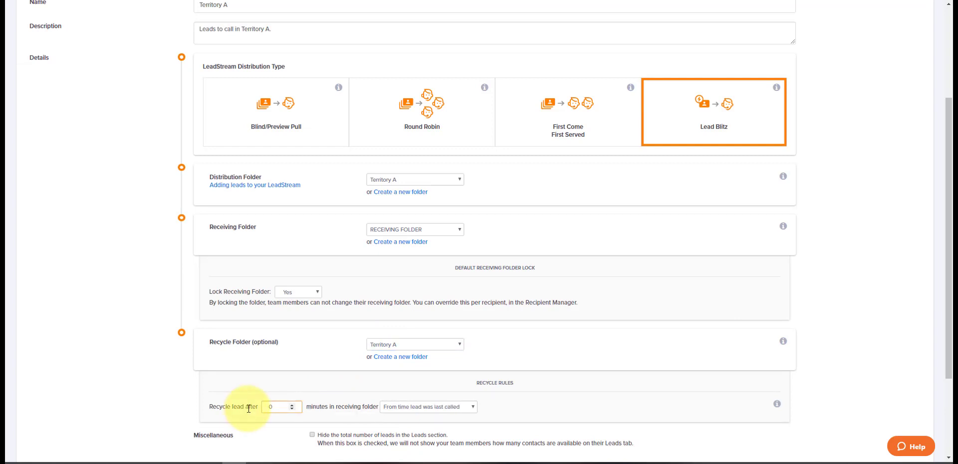
{"action": "type", "text": "10"}
{"action": "scroll", "coordinate": [260, 399], "scroll_direction": "down", "scroll_amount": 1}
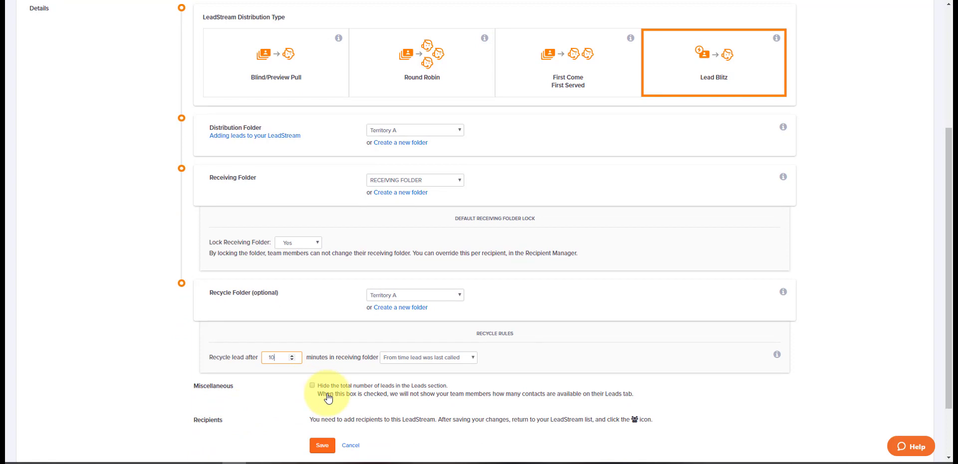
{"action": "left_click", "coordinate": [322, 445]}
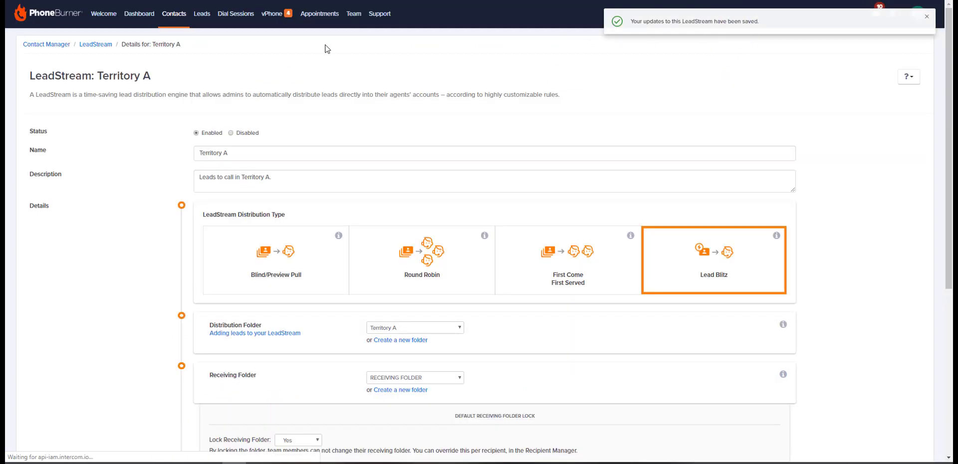
Add all listed team members as recipients of the Territory A LeadStream
{"action": "left_click", "coordinate": [88, 45]}
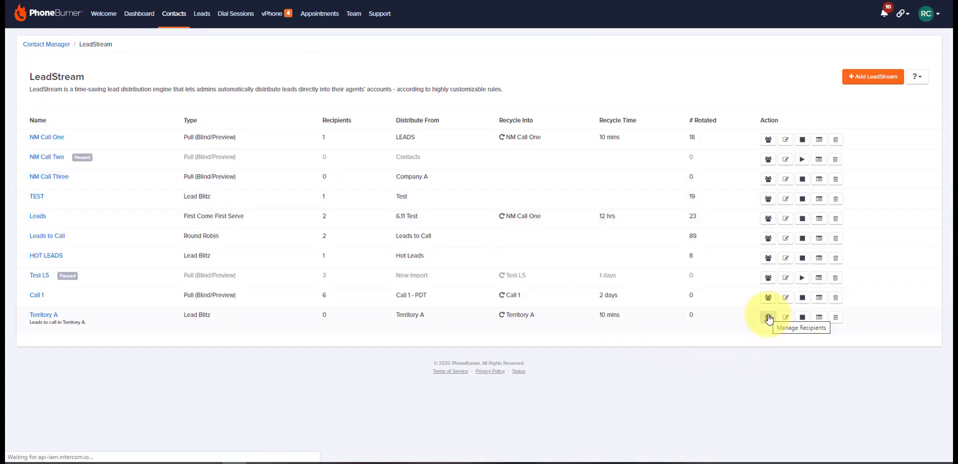
{"action": "left_click", "coordinate": [768, 318]}
{"action": "left_click_drag", "start_coordinate": [61, 166], "coordinate": [55, 181]}
{"action": "left_click", "coordinate": [58, 252]}
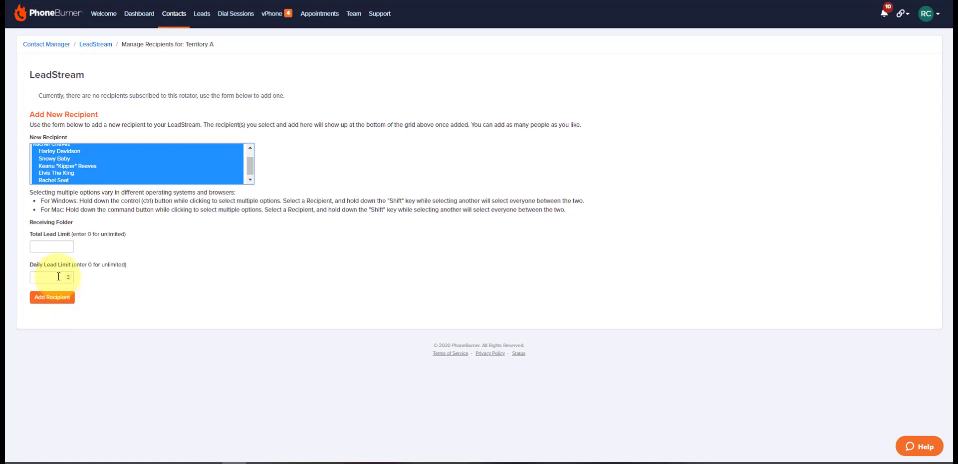
{"action": "left_click", "coordinate": [50, 297]}
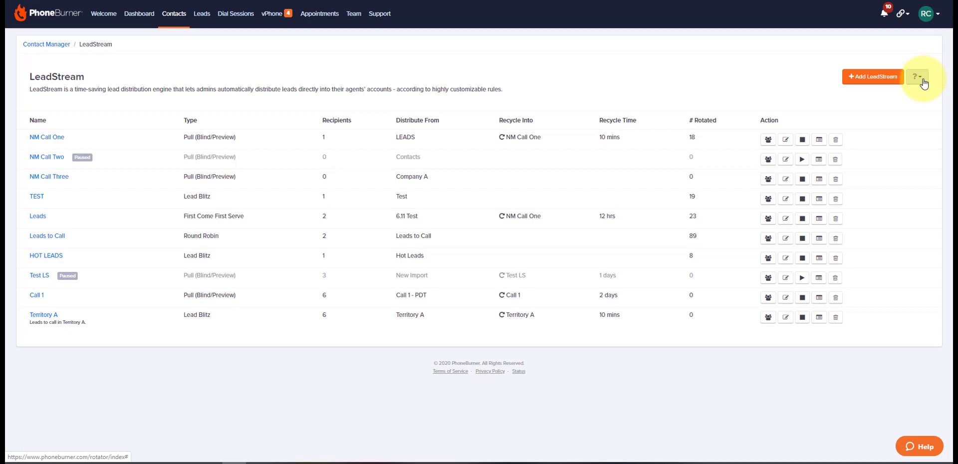
Open the additional LeadStream training from the LeadStream help options
{"action": "left_click", "coordinate": [923, 81]}
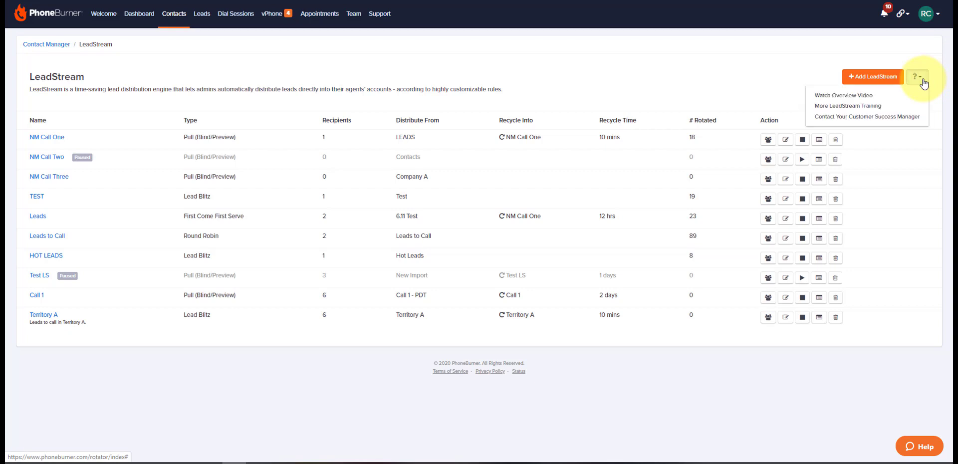
{"action": "left_click", "coordinate": [889, 112]}
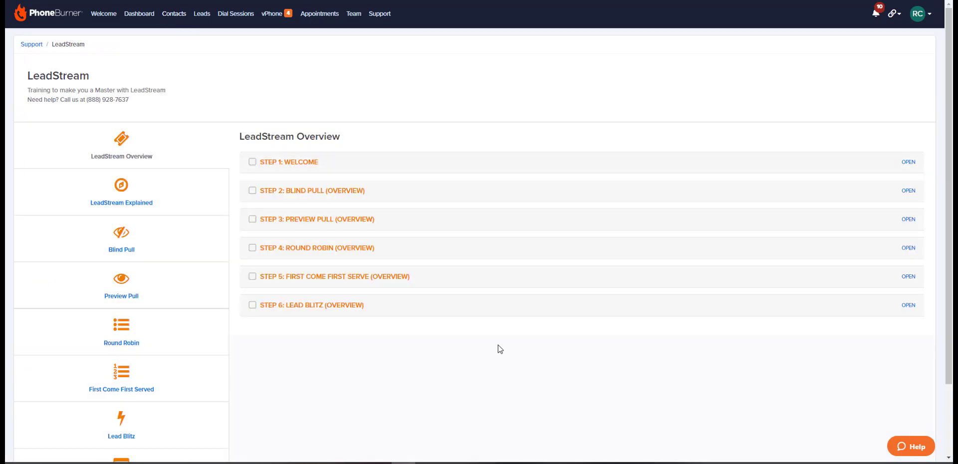